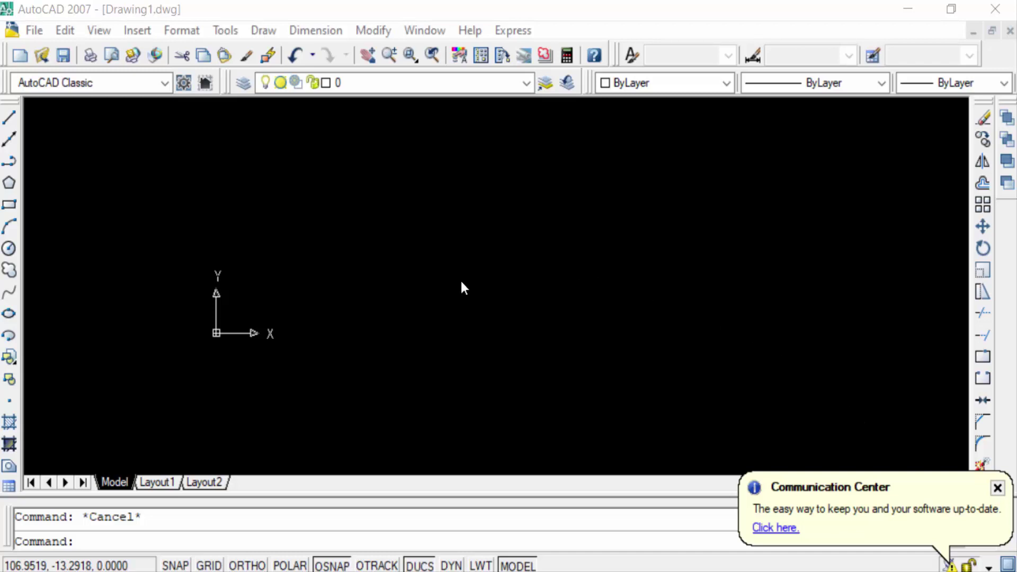
{"action": "type", "text": "arc"}
Step: Draw a three-point arc that nearly closes into a full circle
{"action": "key", "text": "Return"}
{"action": "left_click", "coordinate": [450, 320]}
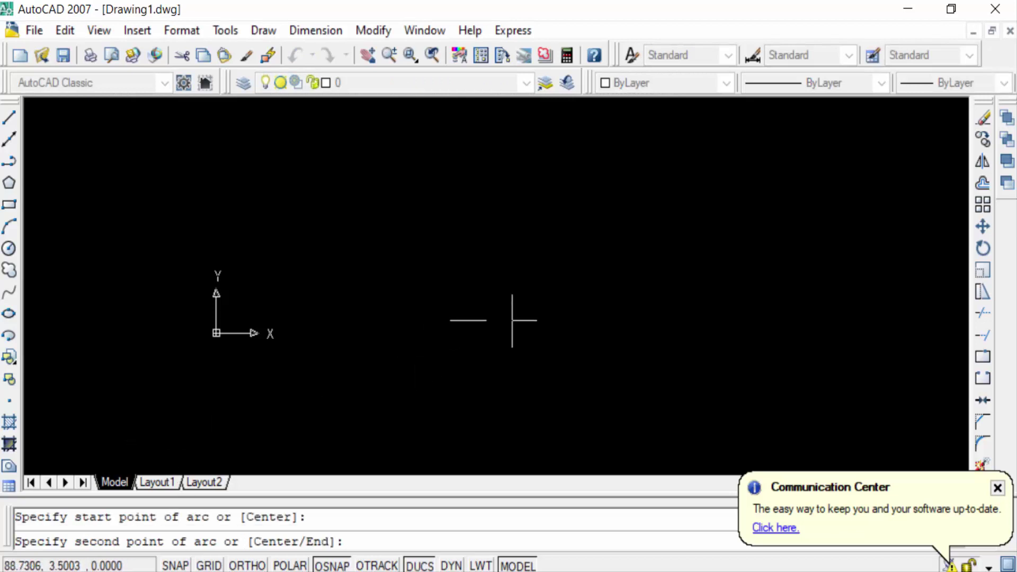
{"action": "left_click", "coordinate": [557, 325]}
{"action": "left_click", "coordinate": [517, 410]}
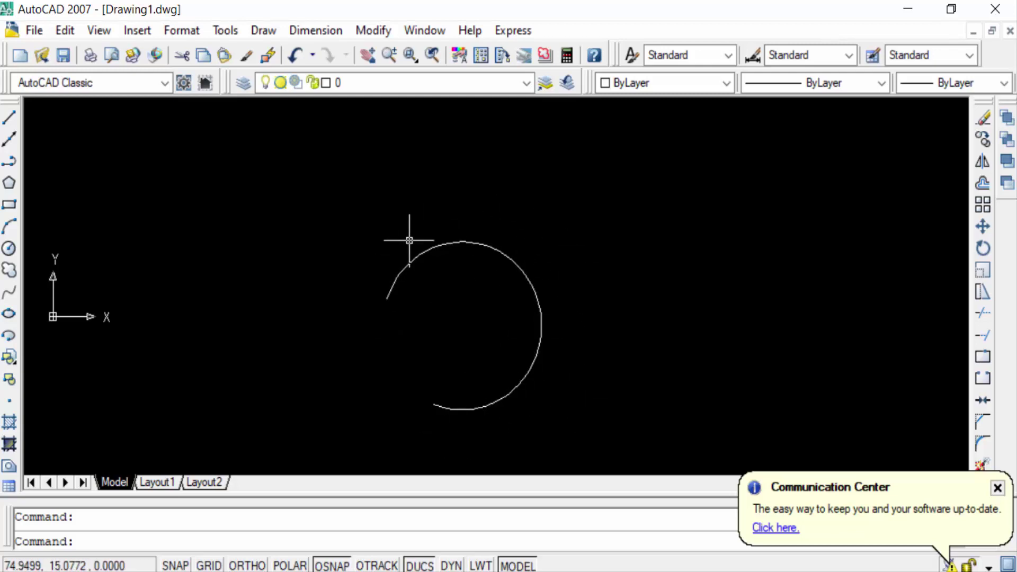
{"action": "key", "text": "Escape"}
{"action": "type", "text": "ar"}
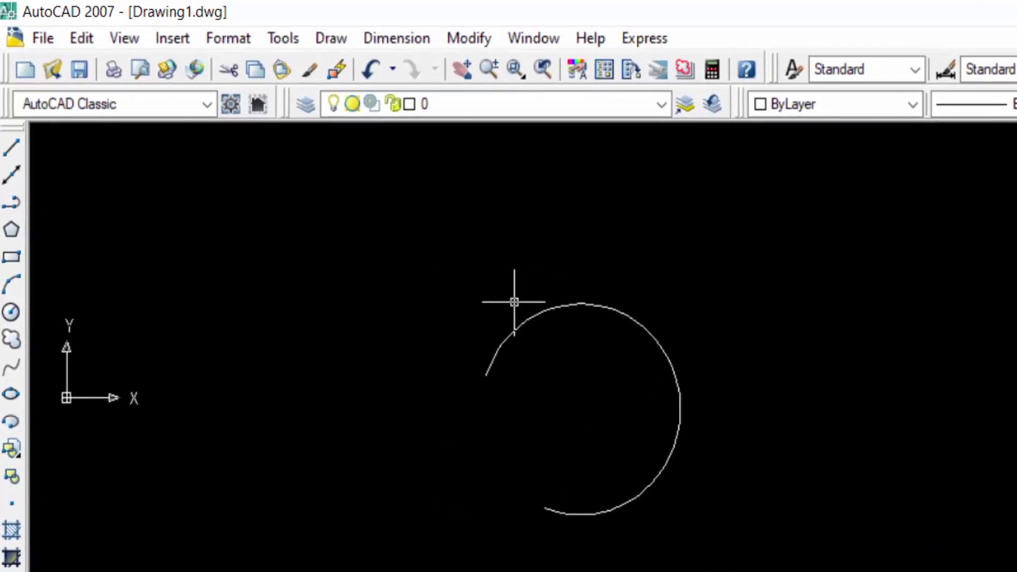
Step: Start ARCTEXT on the arc, keeping Arial Unicode MS, and enter 'easy online tutorial'
{"action": "key", "text": "Return"}
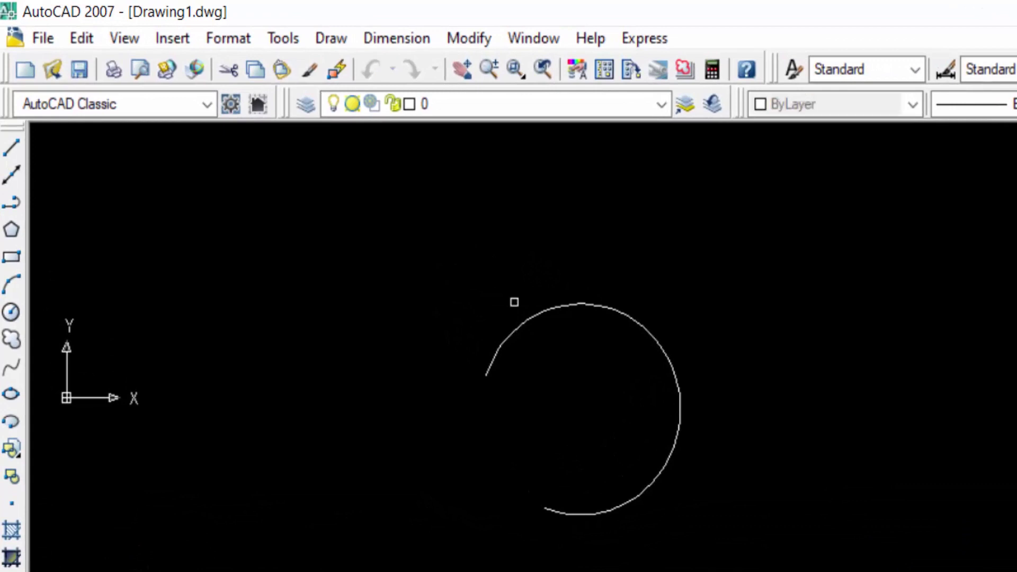
{"action": "left_click", "coordinate": [602, 300]}
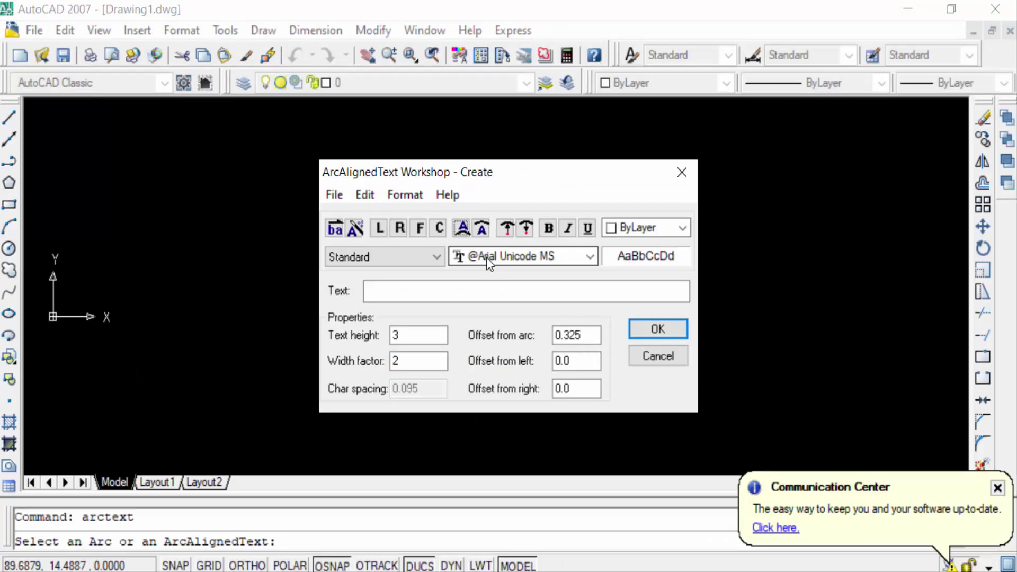
{"action": "left_click", "coordinate": [486, 258]}
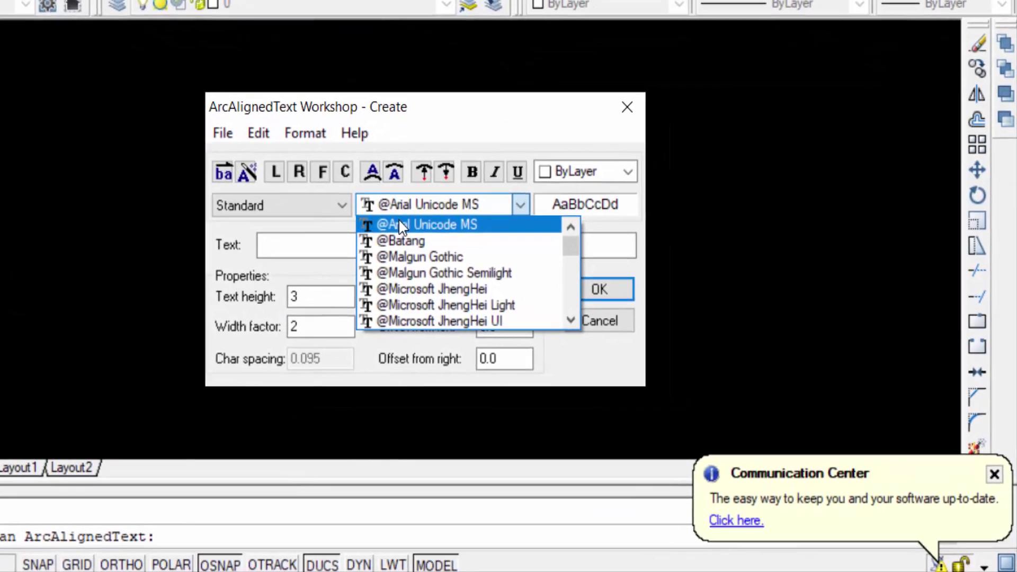
{"action": "left_click", "coordinate": [442, 248]}
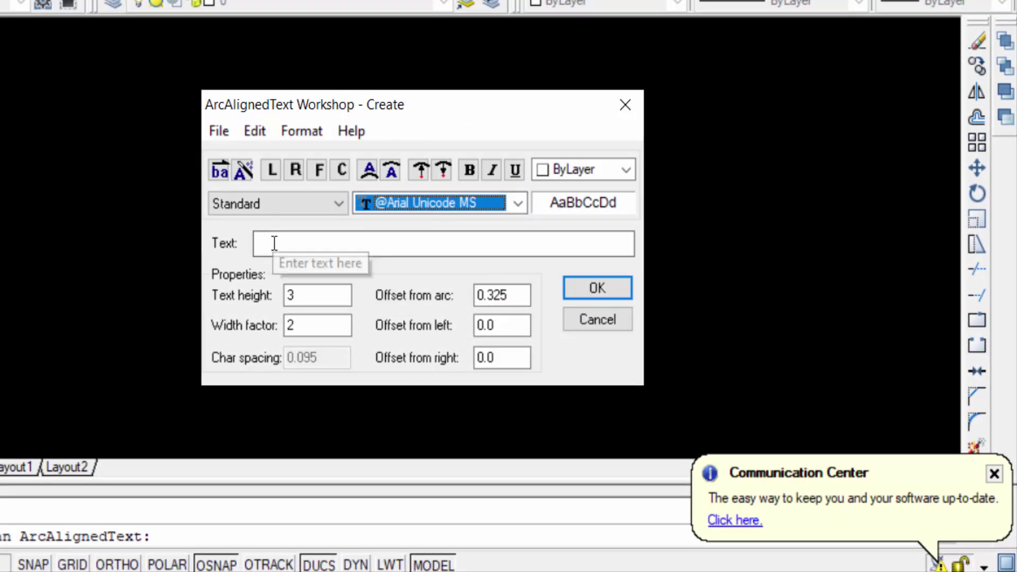
{"action": "left_click", "coordinate": [273, 244]}
{"action": "type", "text": "easy online tutorial"}
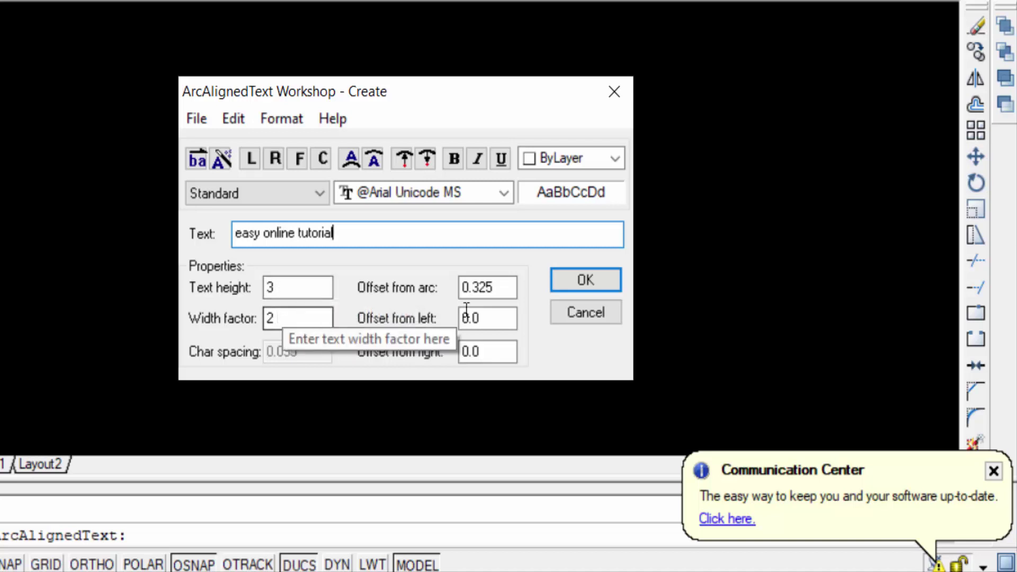
Step: Confirm the ArcAlignedText Workshop so 'easy online tutorial' is placed along the arc
{"action": "left_click", "coordinate": [577, 284]}
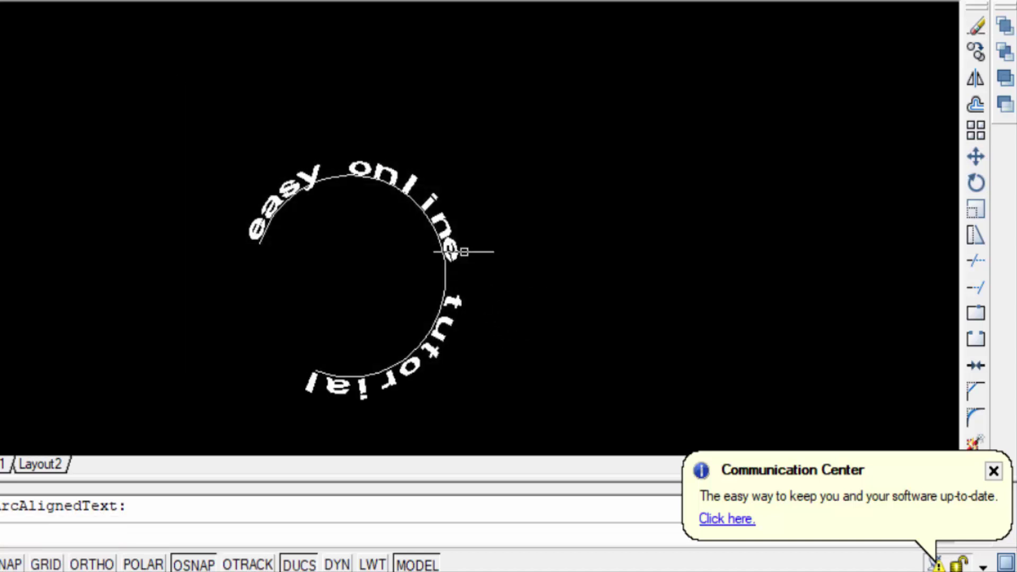
{"action": "scroll", "coordinate": [465, 251], "scroll_direction": "up", "scroll_amount": 2}
{"action": "scroll", "coordinate": [465, 254], "scroll_direction": "down", "scroll_amount": 3}
{"action": "scroll", "coordinate": [461, 284], "scroll_direction": "up", "scroll_amount": 3}
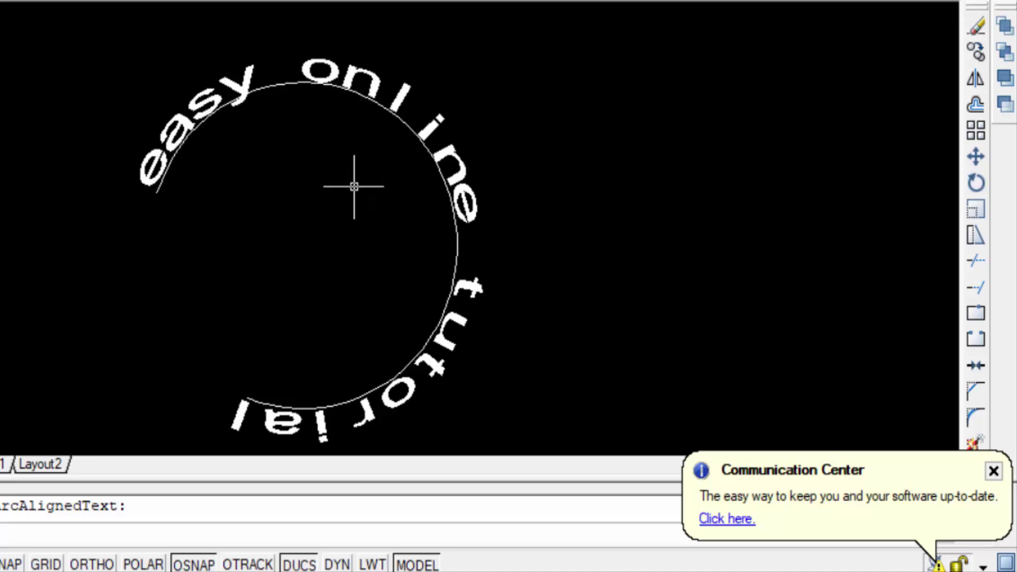
{"action": "key", "text": "Escape"}
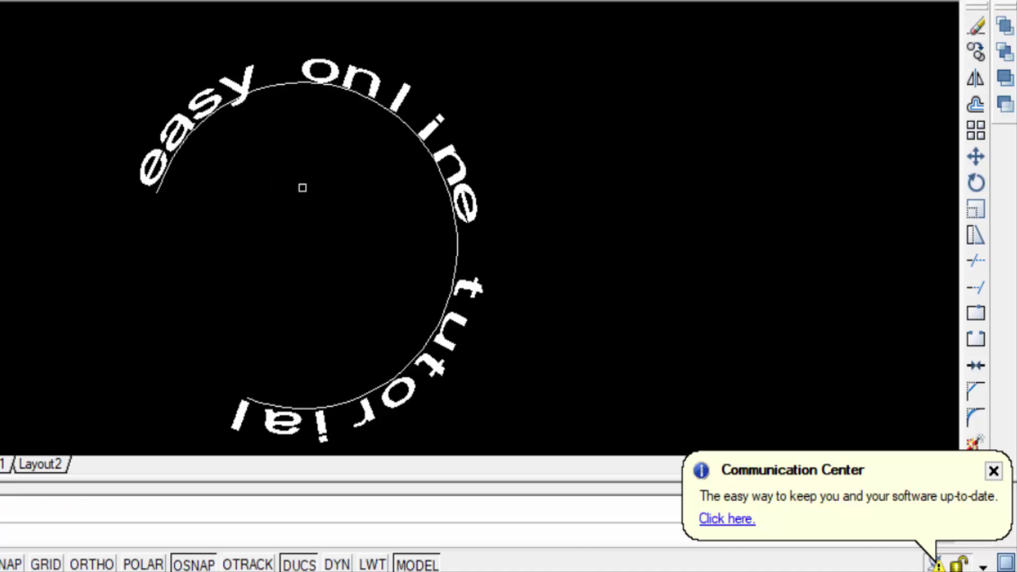
Step: Erase the supporting arc, then check the remaining curved text by selecting it
{"action": "left_click", "coordinate": [272, 84]}
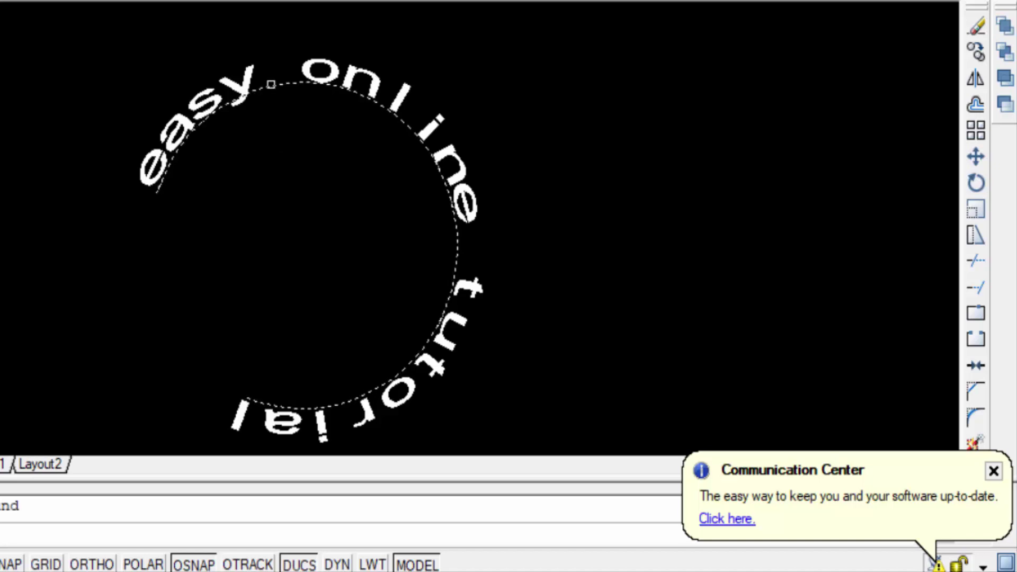
{"action": "key", "text": "Return"}
{"action": "scroll", "coordinate": [295, 106], "scroll_direction": "down", "scroll_amount": 5}
{"action": "scroll", "coordinate": [299, 132], "scroll_direction": "up", "scroll_amount": 4}
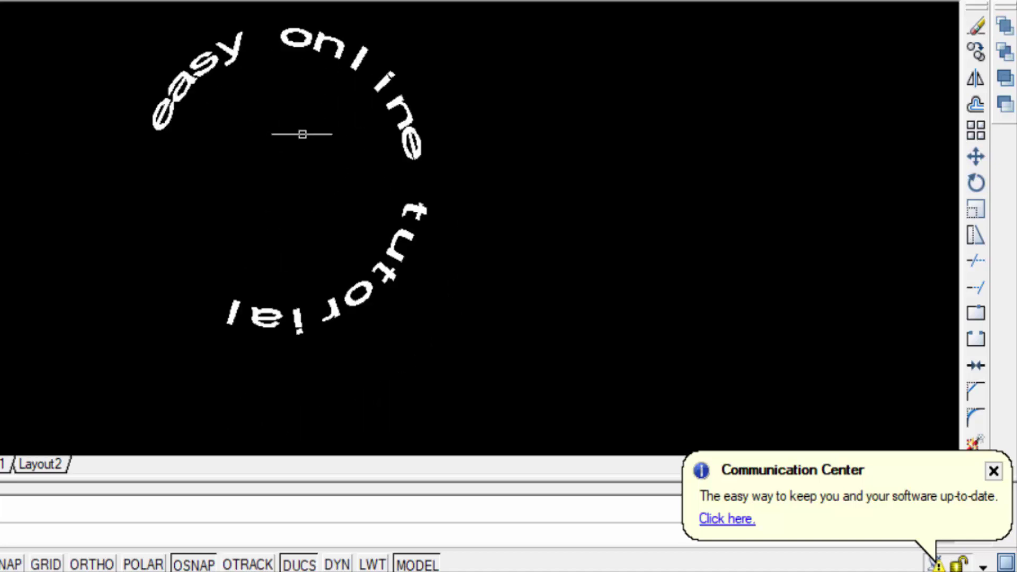
{"action": "scroll", "coordinate": [505, 329], "scroll_direction": "up", "scroll_amount": 2}
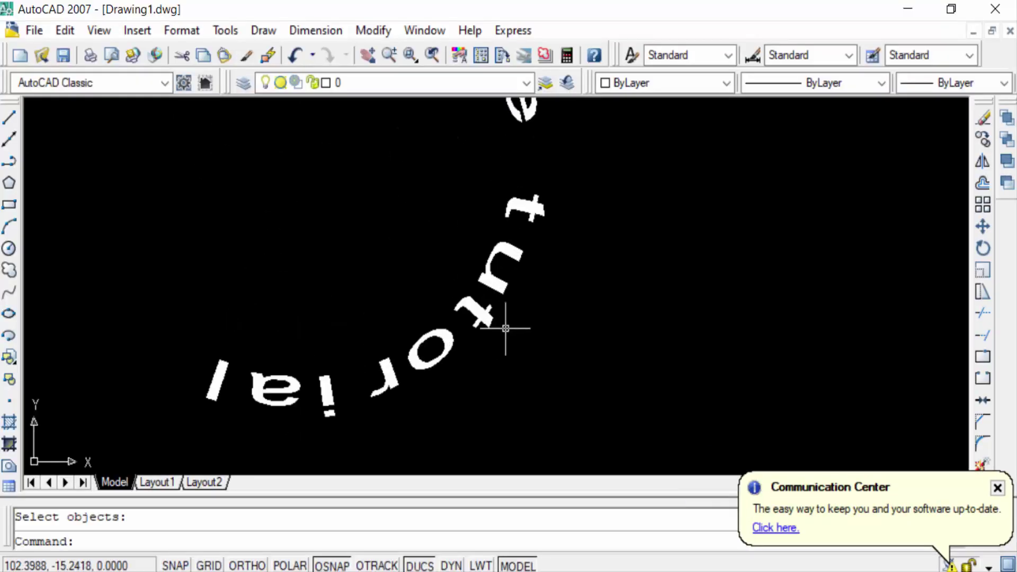
{"action": "scroll", "coordinate": [496, 327], "scroll_direction": "down", "scroll_amount": 4}
{"action": "scroll", "coordinate": [493, 274], "scroll_direction": "up", "scroll_amount": 2}
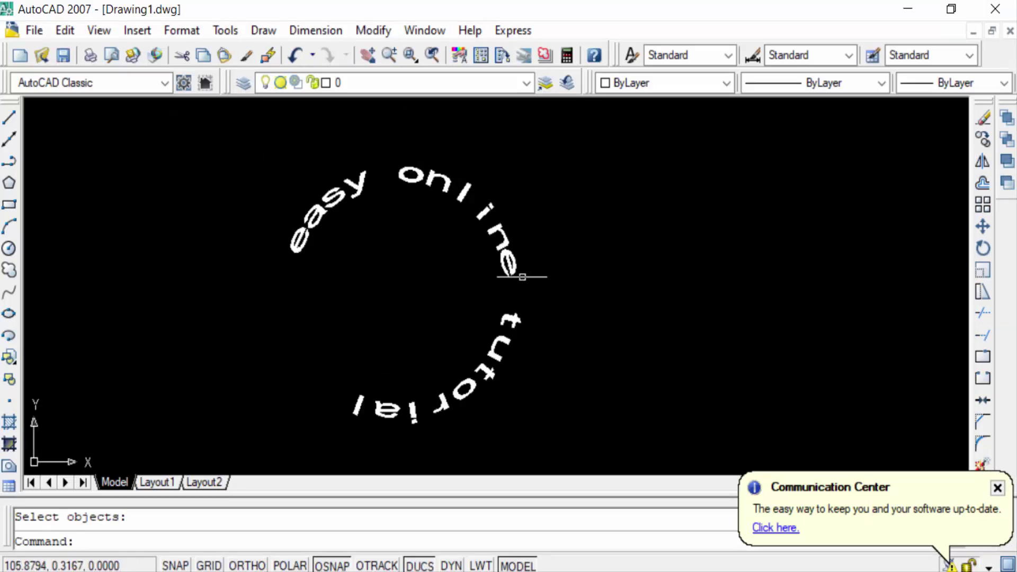
{"action": "left_click", "coordinate": [517, 314]}
{"action": "key", "text": "Escape"}
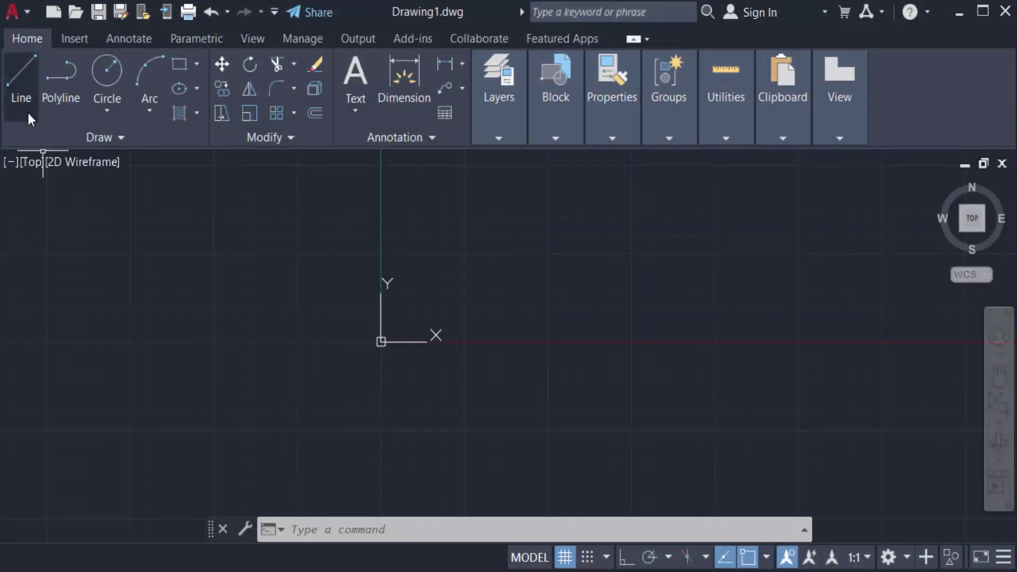
Step: Draw a three-point arc in the AutoCAD 2022 drawing
{"action": "key", "text": "Escape"}
{"action": "key", "text": "Escape"}
{"action": "key", "text": "Escape"}
{"action": "type", "text": "ar"}
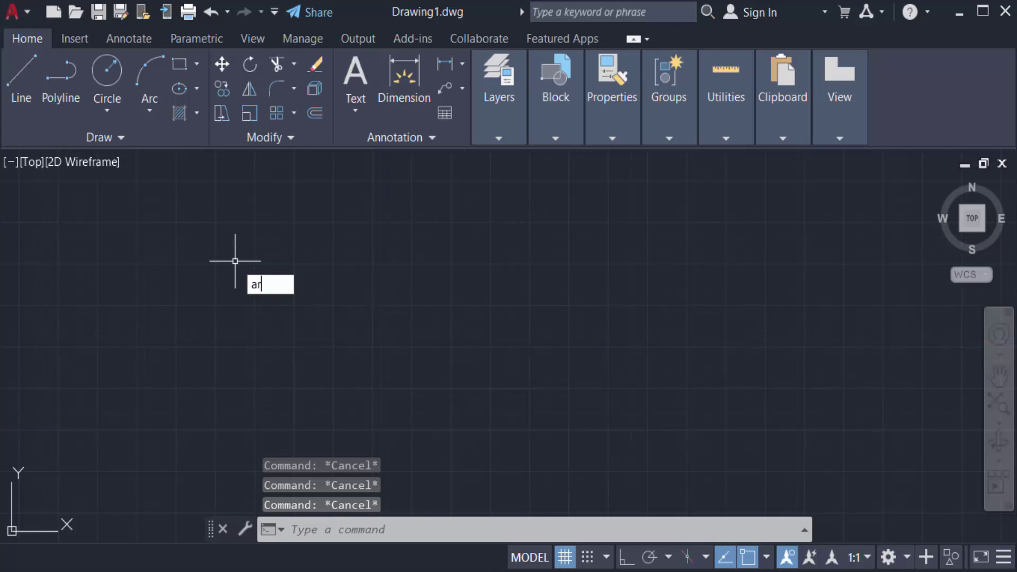
{"action": "key", "text": "Return"}
{"action": "left_click", "coordinate": [296, 266]}
{"action": "left_click", "coordinate": [436, 293]}
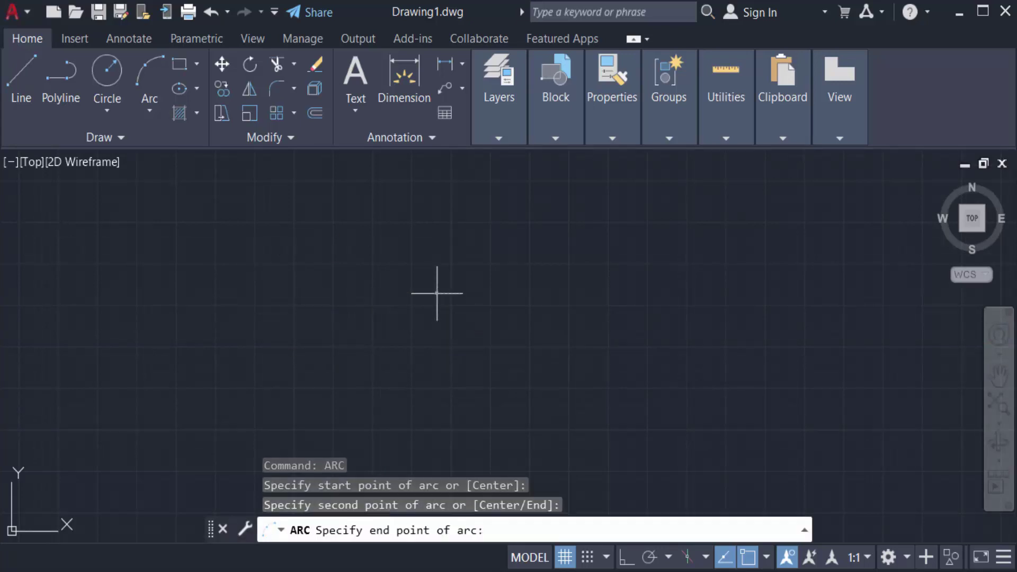
{"action": "left_click", "coordinate": [453, 316]}
{"action": "scroll", "coordinate": [394, 276], "scroll_direction": "up", "scroll_amount": 5}
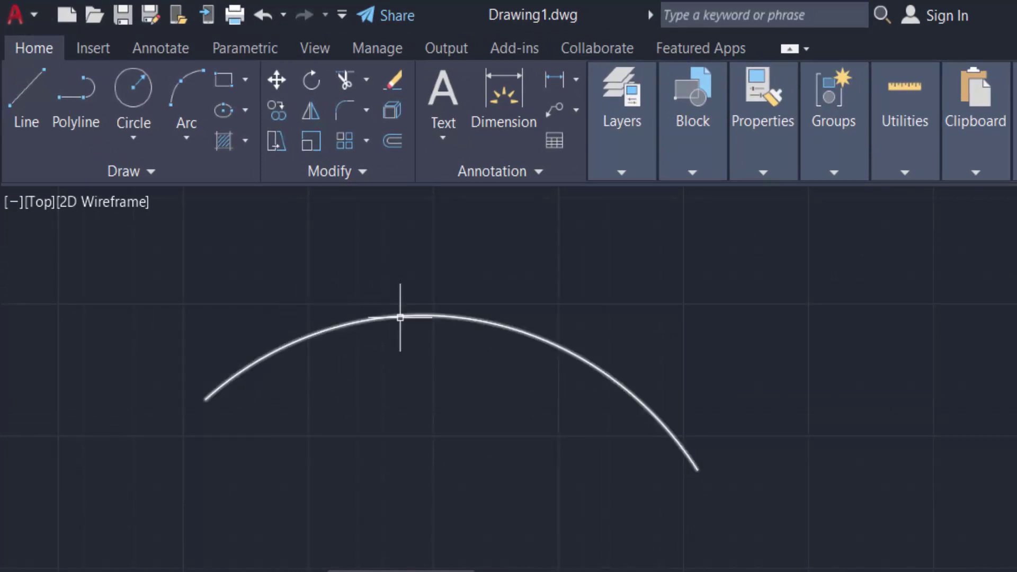
{"action": "type", "text": "arctex"}
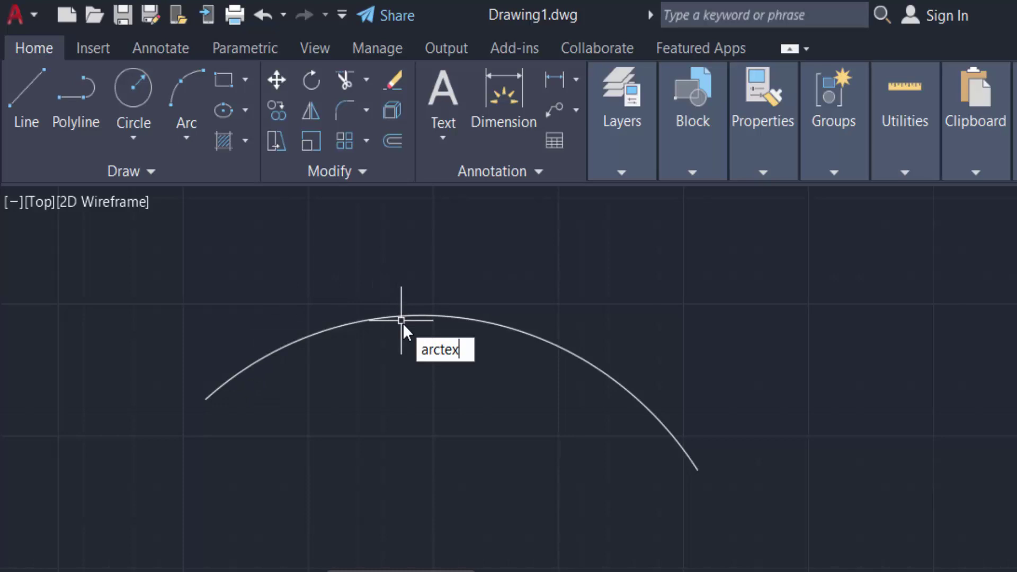
{"action": "type", "text": "t"}
Step: Run ARCTEXT on the arc with the Arial font and enter 'easy online tutorial'
{"action": "key", "text": "Return"}
{"action": "left_click", "coordinate": [409, 315]}
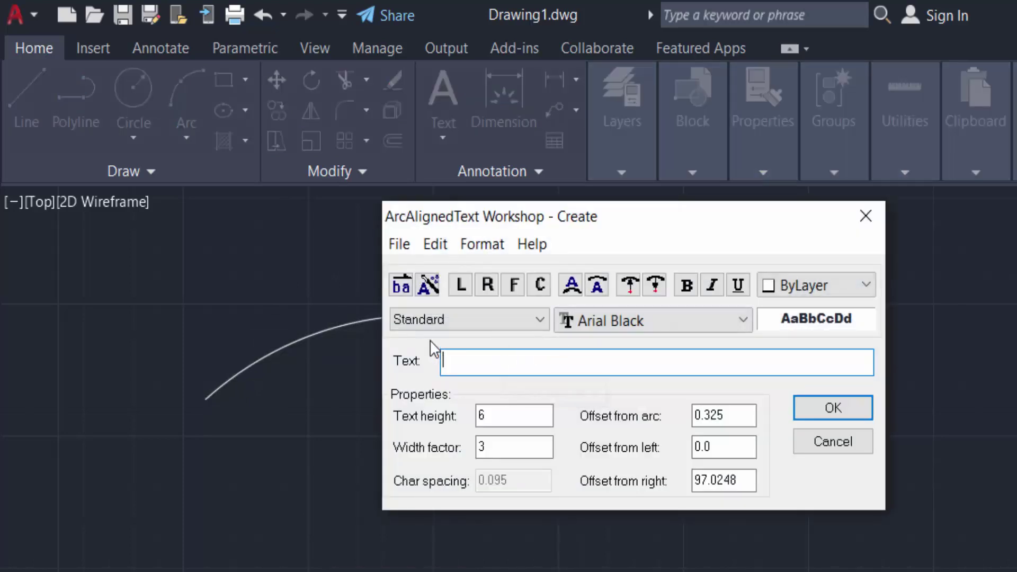
{"action": "left_click", "coordinate": [603, 316]}
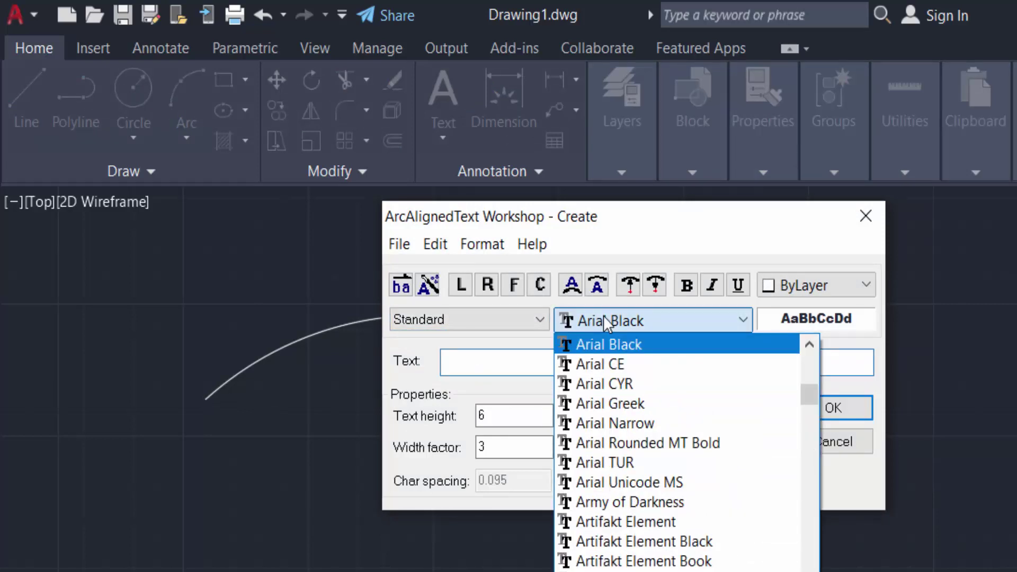
{"action": "scroll", "coordinate": [675, 363], "scroll_direction": "up", "scroll_amount": 3}
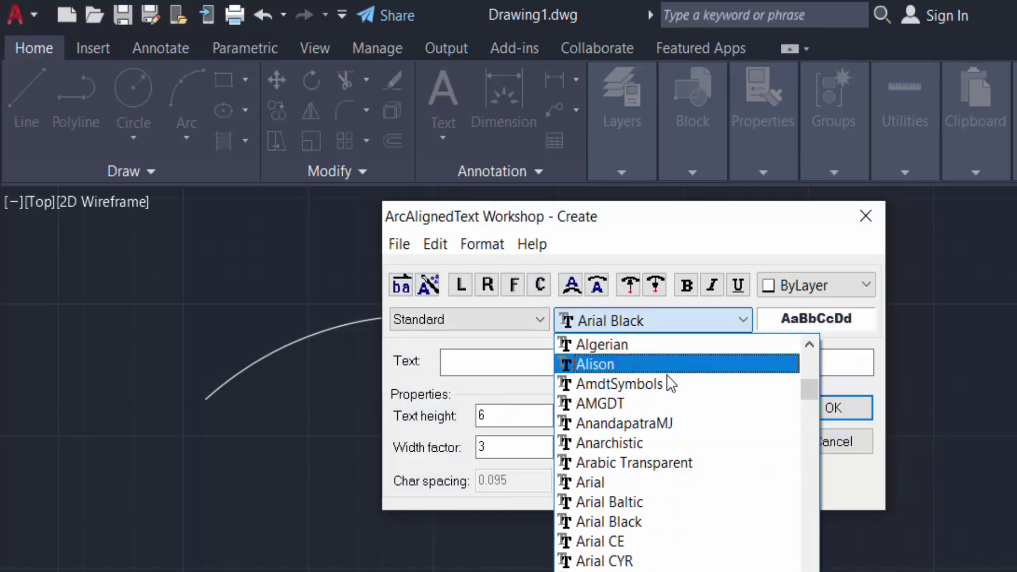
{"action": "left_click", "coordinate": [620, 482]}
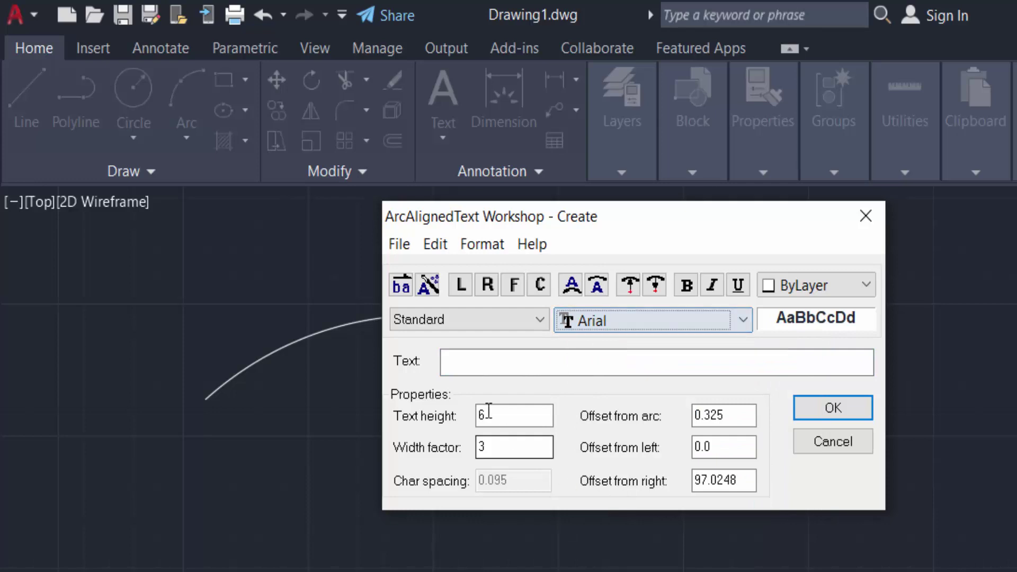
{"action": "left_click", "coordinate": [470, 363]}
{"action": "type", "text": "easy online tutorial"}
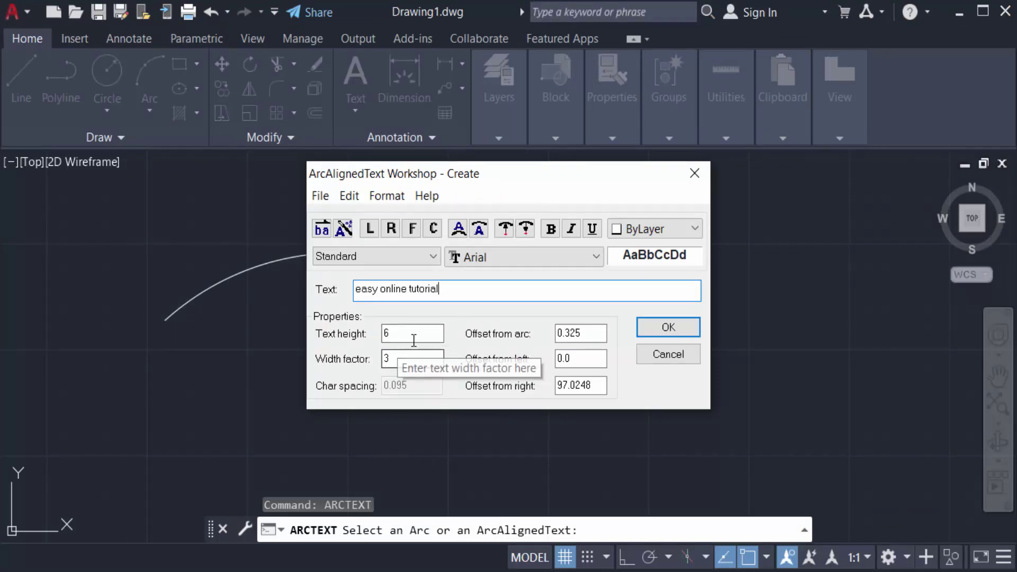
{"action": "left_click", "coordinate": [665, 330]}
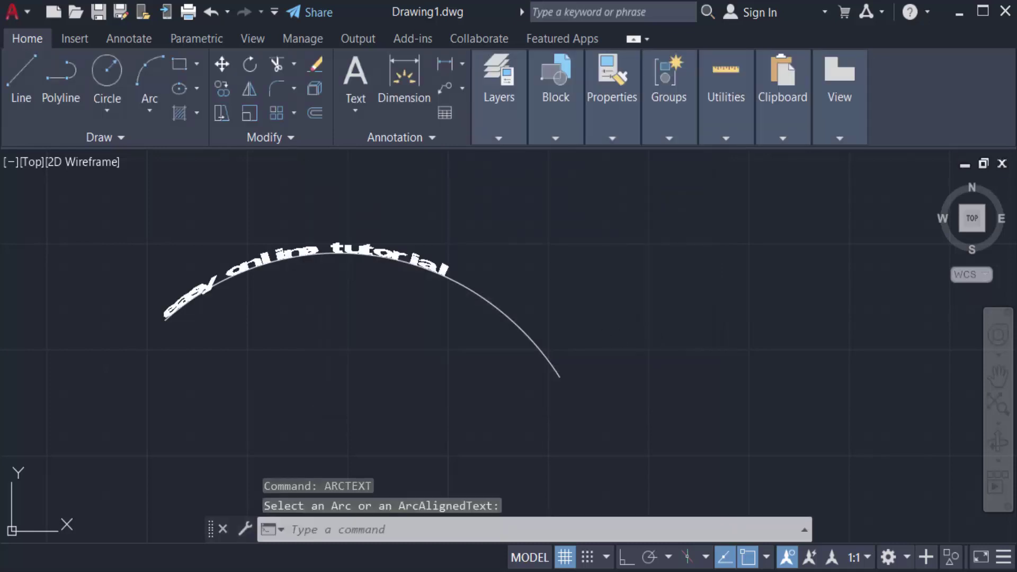
{"action": "scroll", "coordinate": [318, 280], "scroll_direction": "up", "scroll_amount": 2}
{"action": "scroll", "coordinate": [212, 271], "scroll_direction": "up", "scroll_amount": 2}
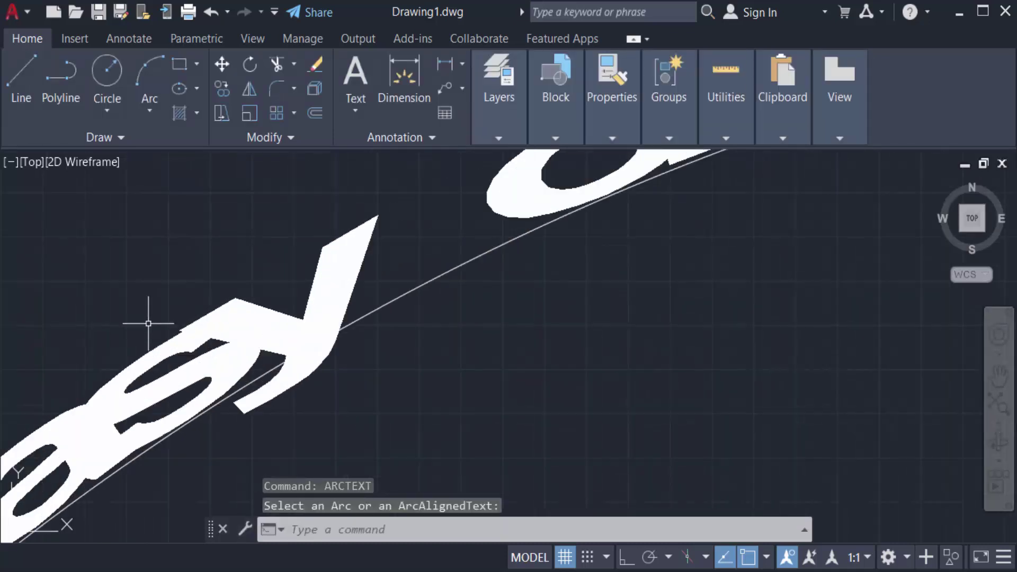
{"action": "scroll", "coordinate": [151, 318], "scroll_direction": "down", "scroll_amount": 1}
{"action": "scroll", "coordinate": [370, 227], "scroll_direction": "down", "scroll_amount": 1}
{"action": "scroll", "coordinate": [329, 256], "scroll_direction": "down", "scroll_amount": 1}
{"action": "scroll", "coordinate": [492, 206], "scroll_direction": "up", "scroll_amount": 2}
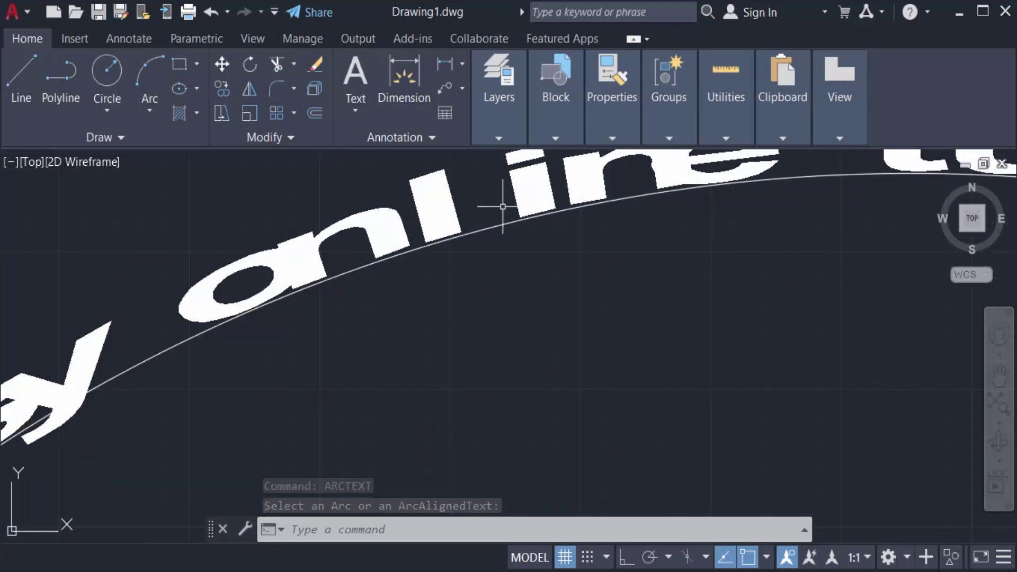
{"action": "scroll", "coordinate": [387, 234], "scroll_direction": "down", "scroll_amount": 2}
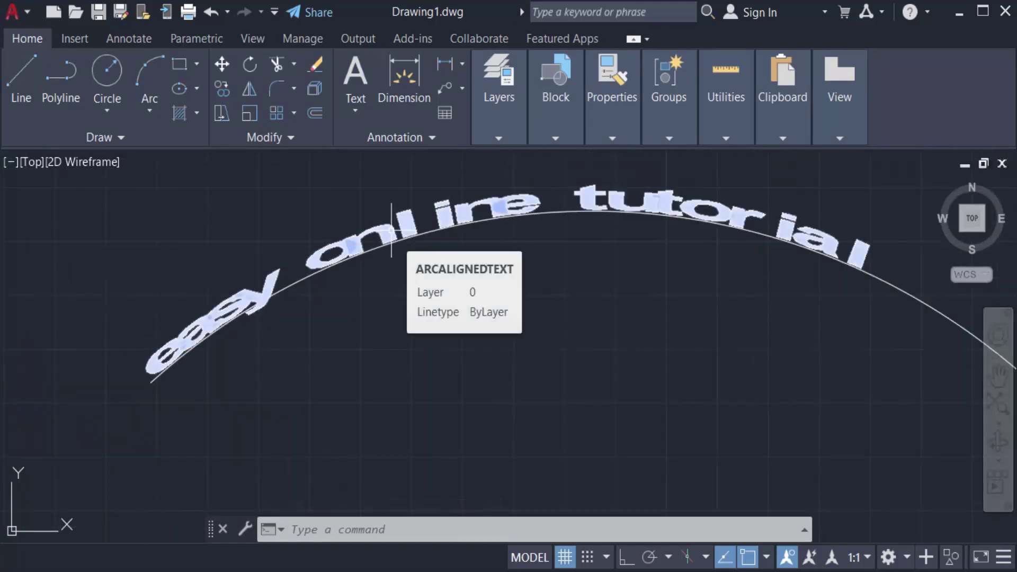
{"action": "key", "text": "Escape"}
{"action": "key", "text": "Escape"}
{"action": "key", "text": "Escape"}
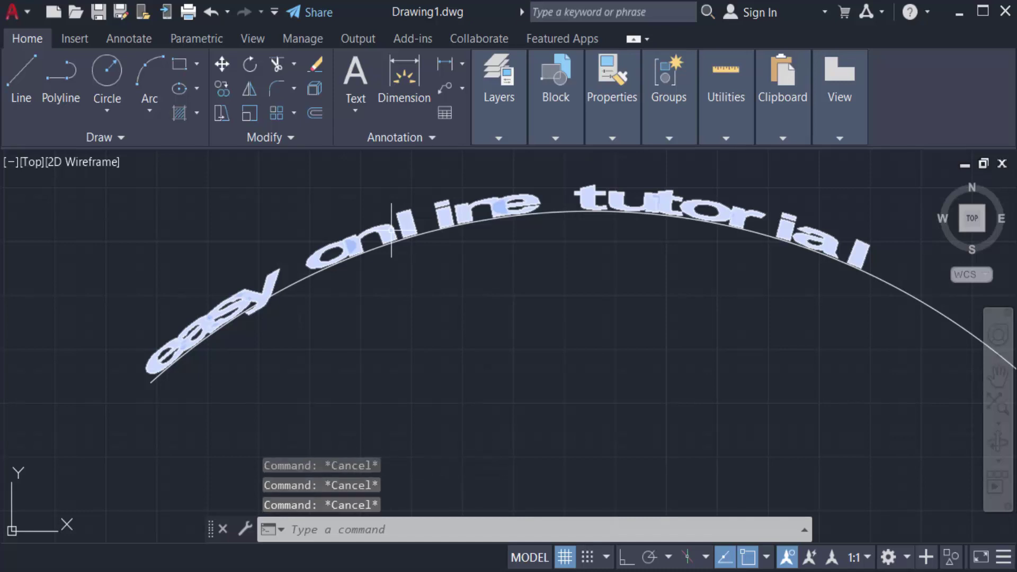
{"action": "left_click", "coordinate": [411, 220]}
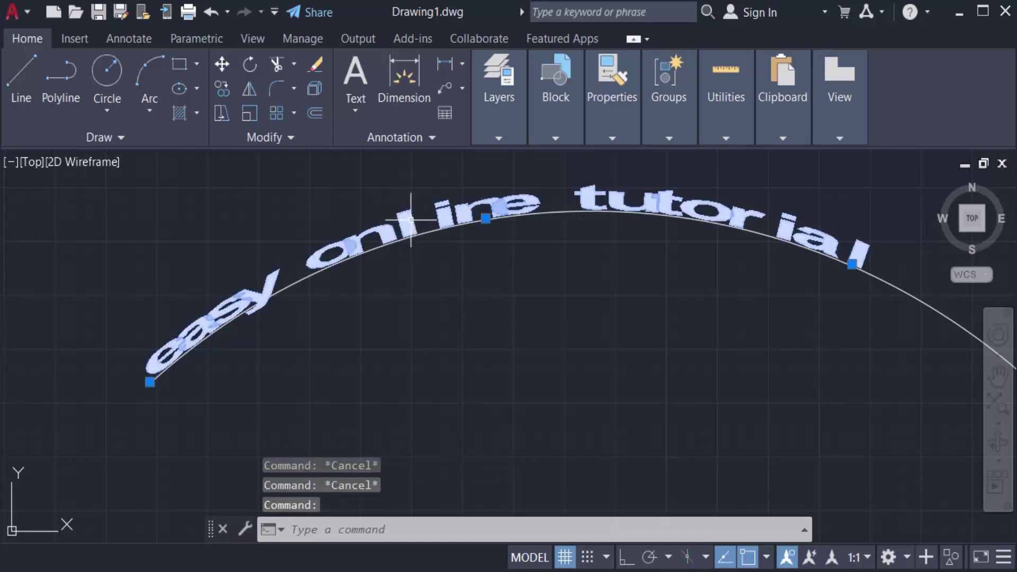
{"action": "type", "text": "ARC"}
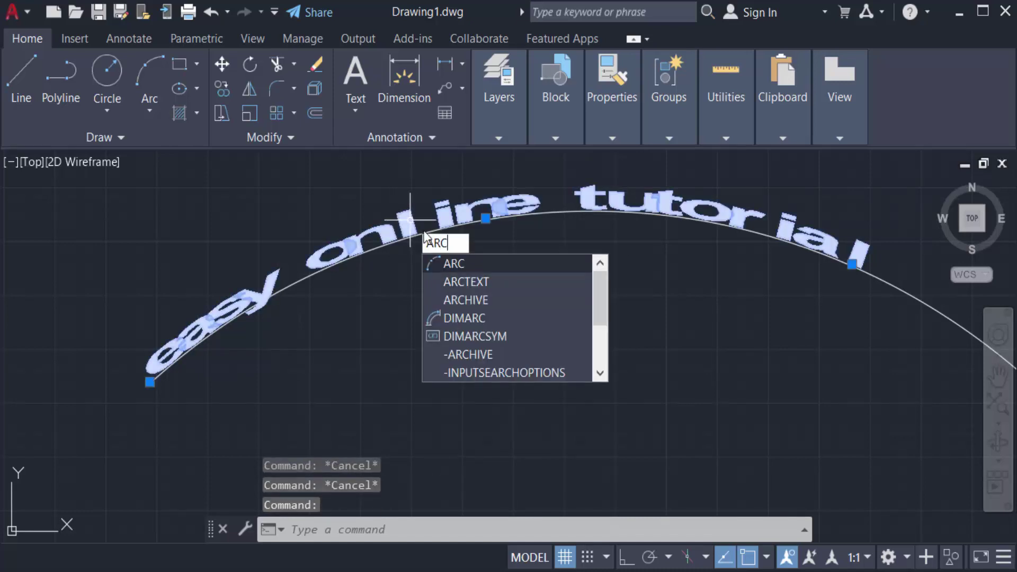
Step: Edit the curved text with ARCTEXT and apply a smaller width factor
{"action": "left_click", "coordinate": [489, 288]}
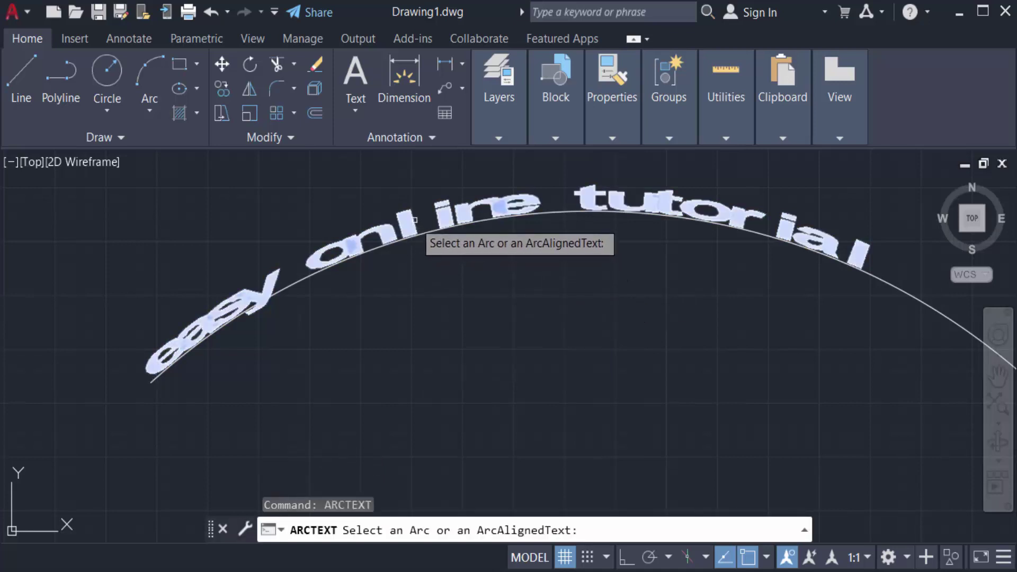
{"action": "left_click", "coordinate": [413, 229]}
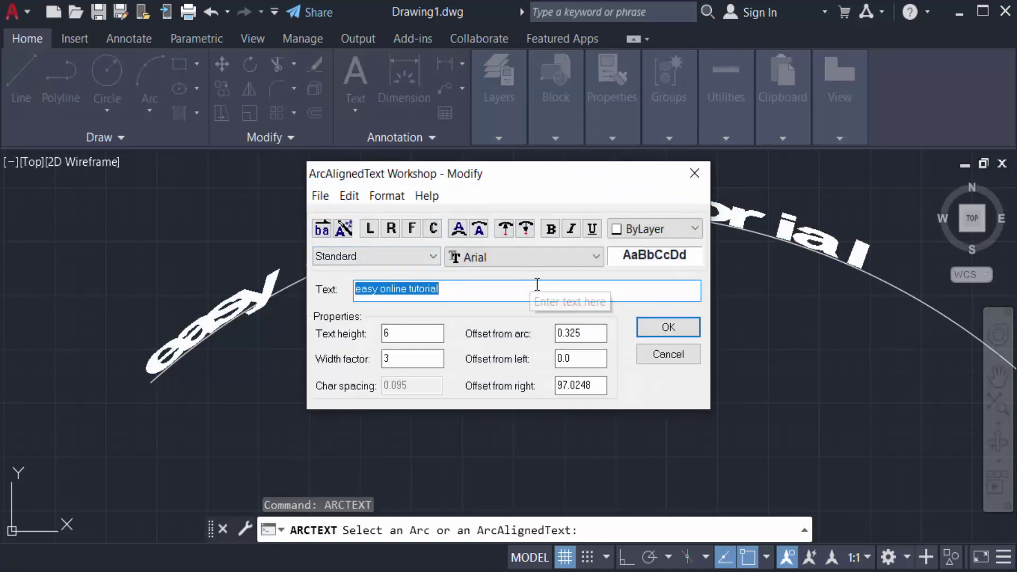
{"action": "left_click_drag", "start_coordinate": [406, 358], "coordinate": [366, 357]}
{"action": "type", "text": "2"}
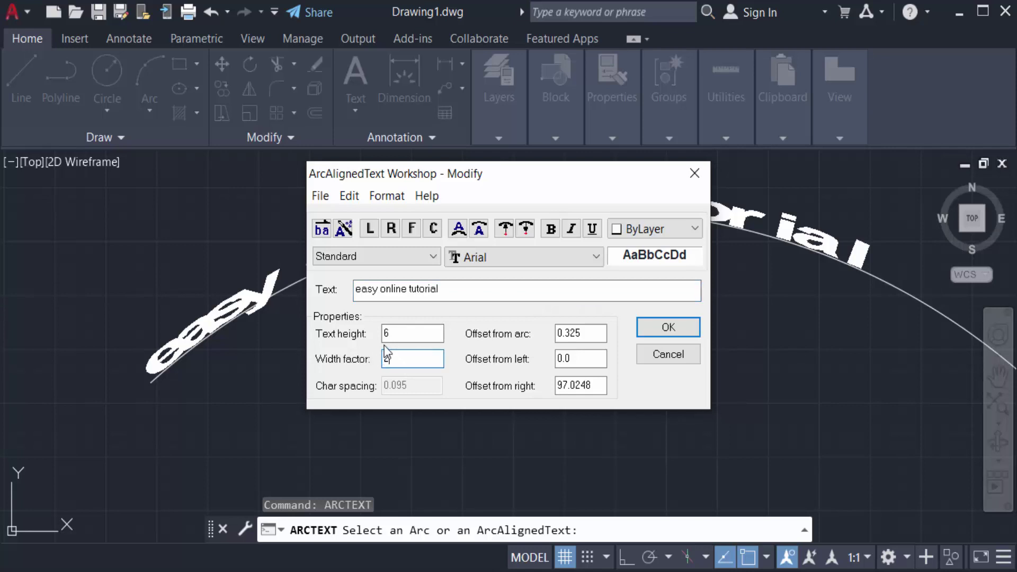
{"action": "key", "text": "Return"}
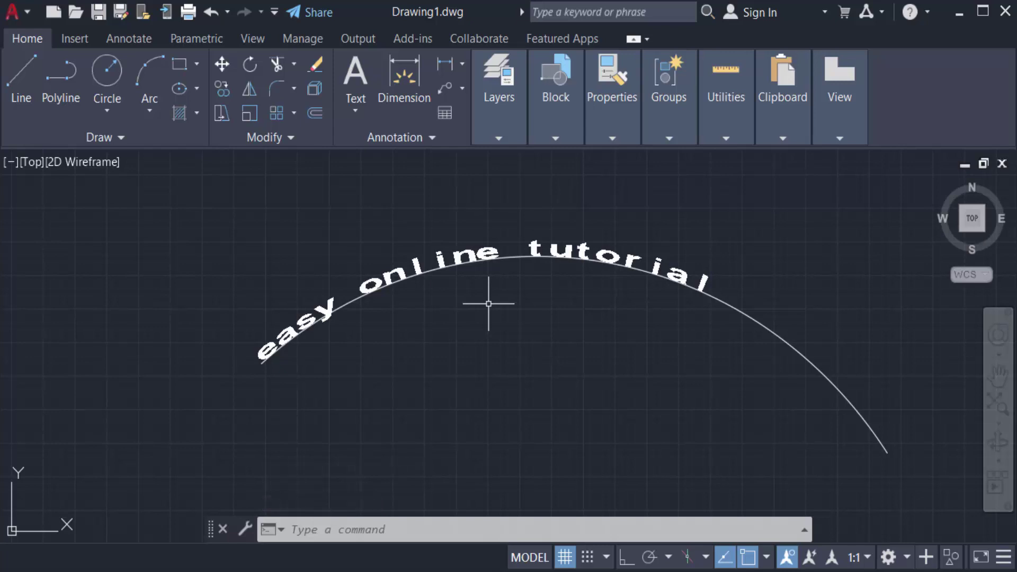
{"action": "type", "text": "e"}
Step: Erase the arc with the E command, leaving only the curved text
{"action": "key", "text": "Return"}
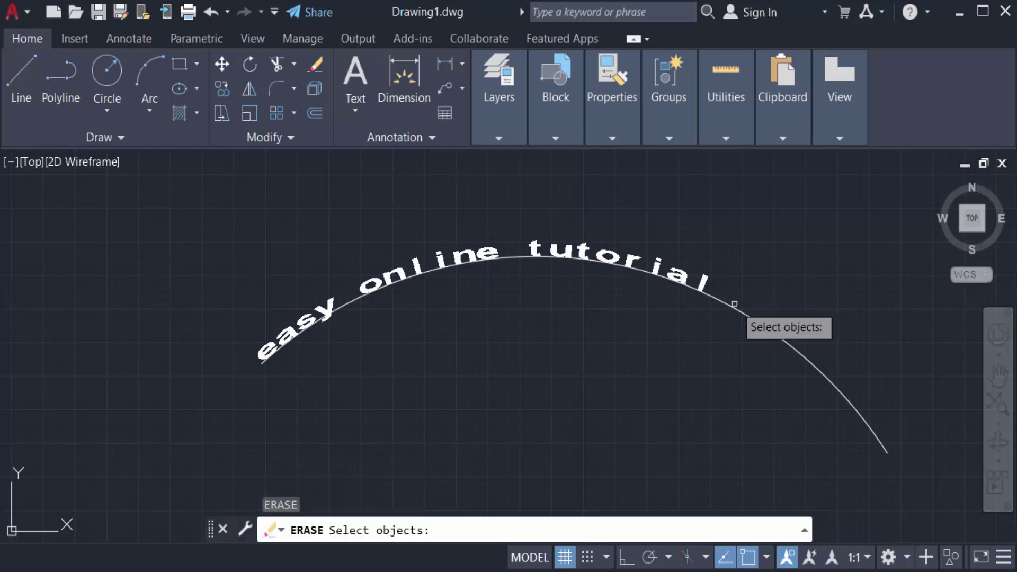
{"action": "left_click", "coordinate": [735, 305]}
{"action": "key", "text": "Return"}
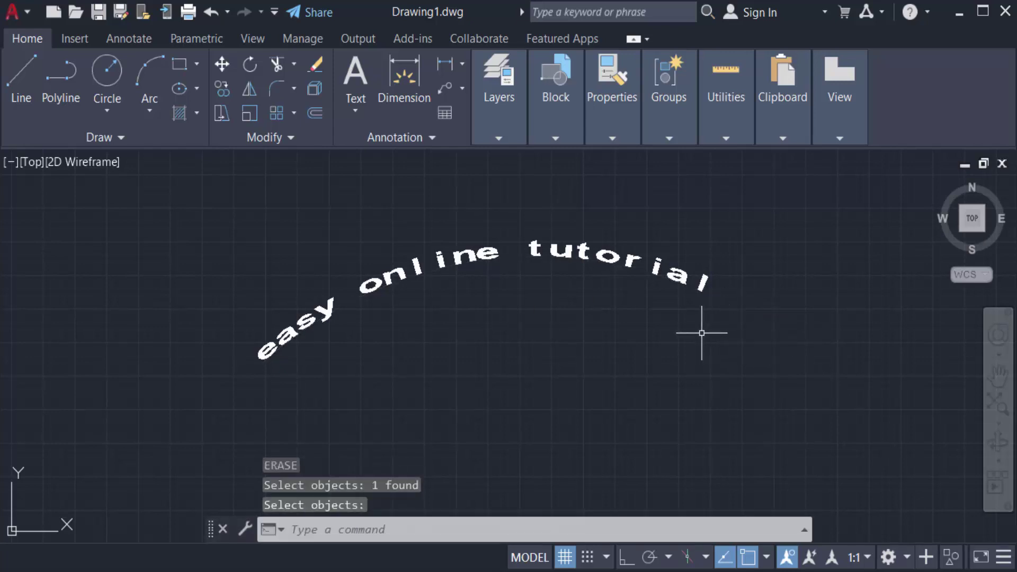
{"action": "scroll", "coordinate": [411, 238], "scroll_direction": "up", "scroll_amount": 2}
{"action": "scroll", "coordinate": [417, 262], "scroll_direction": "down", "scroll_amount": 4}
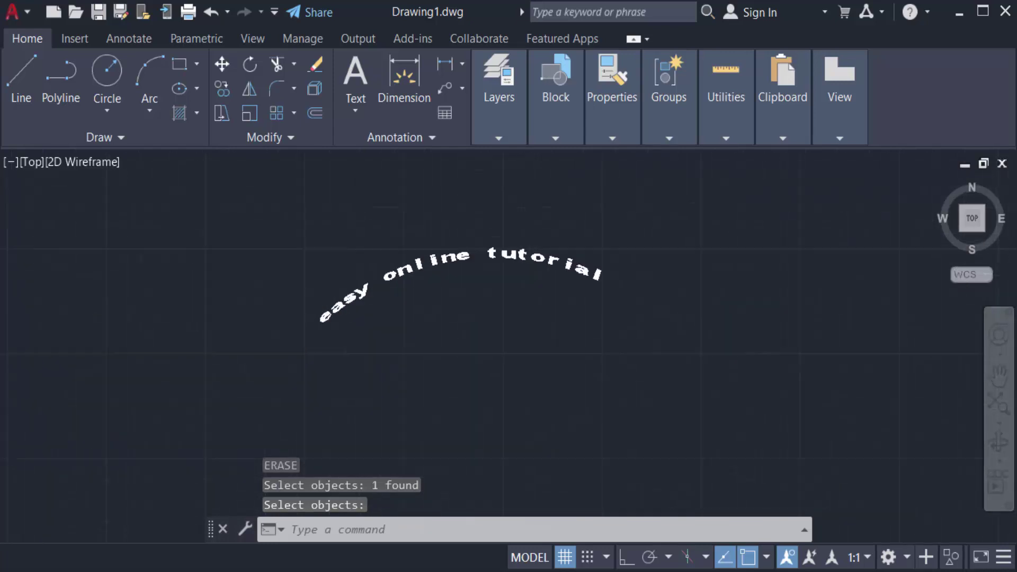
{"action": "scroll", "coordinate": [420, 269], "scroll_direction": "up", "scroll_amount": 2}
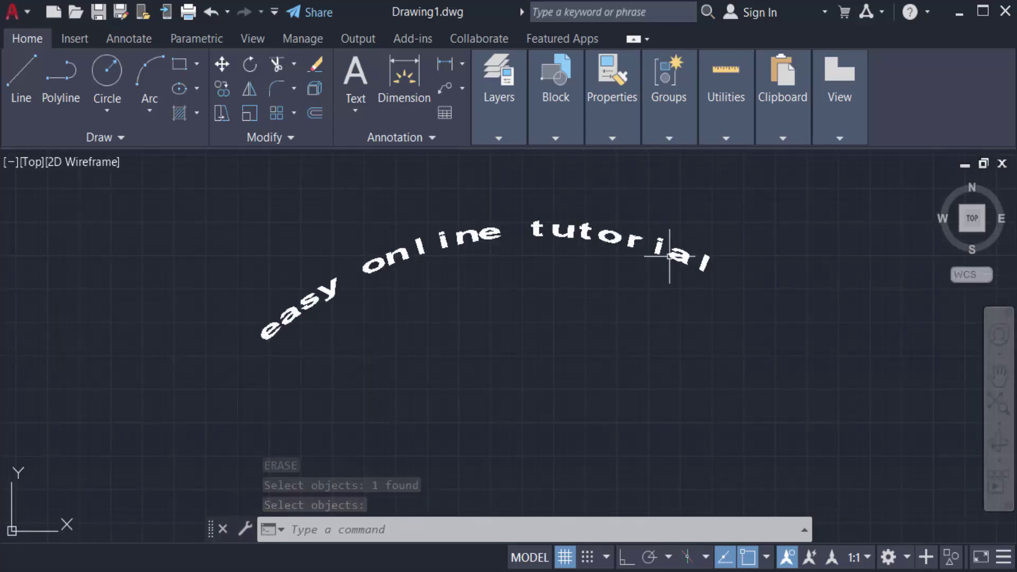